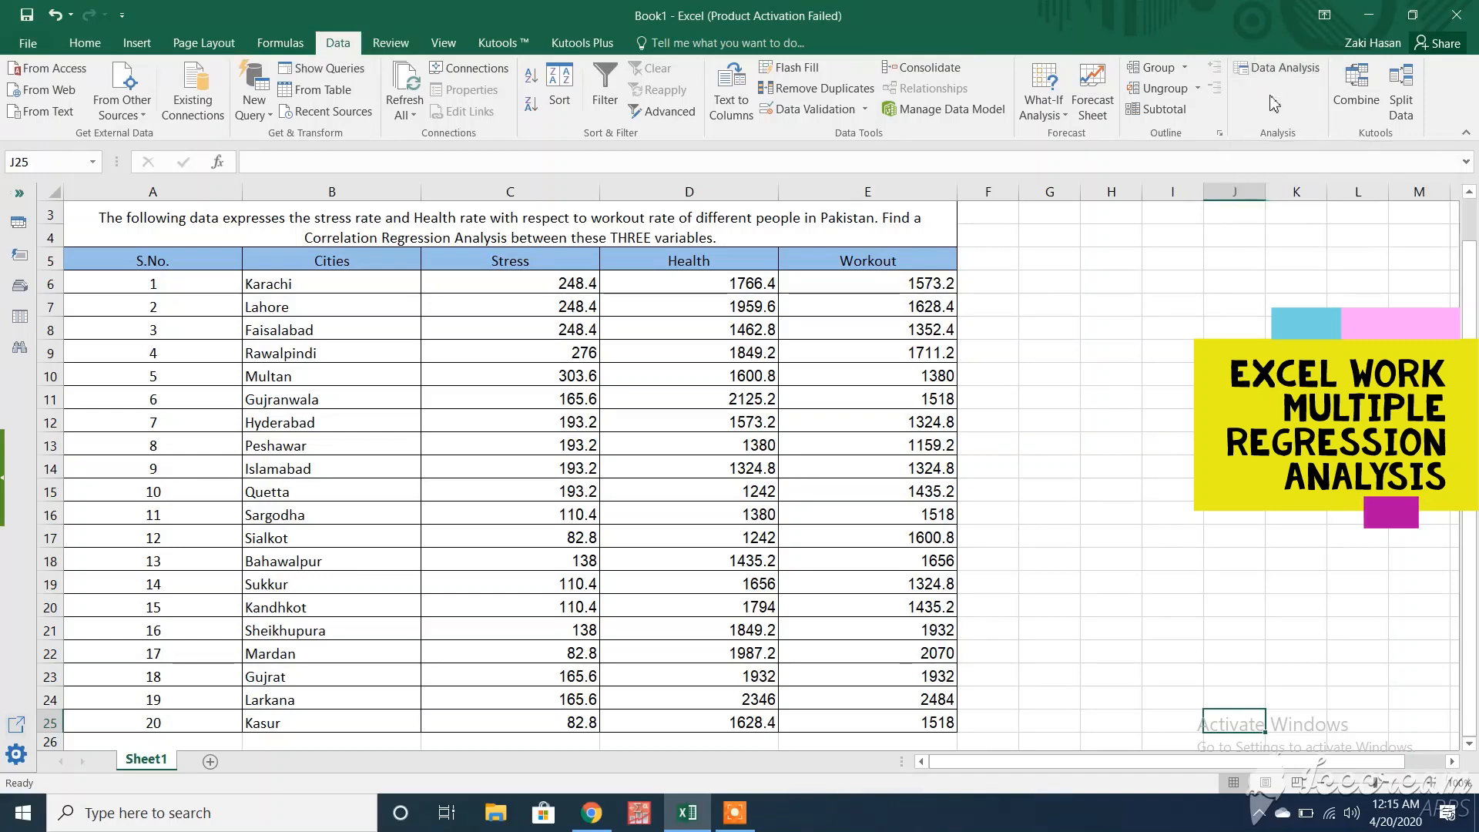
Step: Start a Regression data analysis and set the Input Y Range to the Workout column with its header, $E$5:$E$25
{"action": "left_click", "coordinate": [1274, 71]}
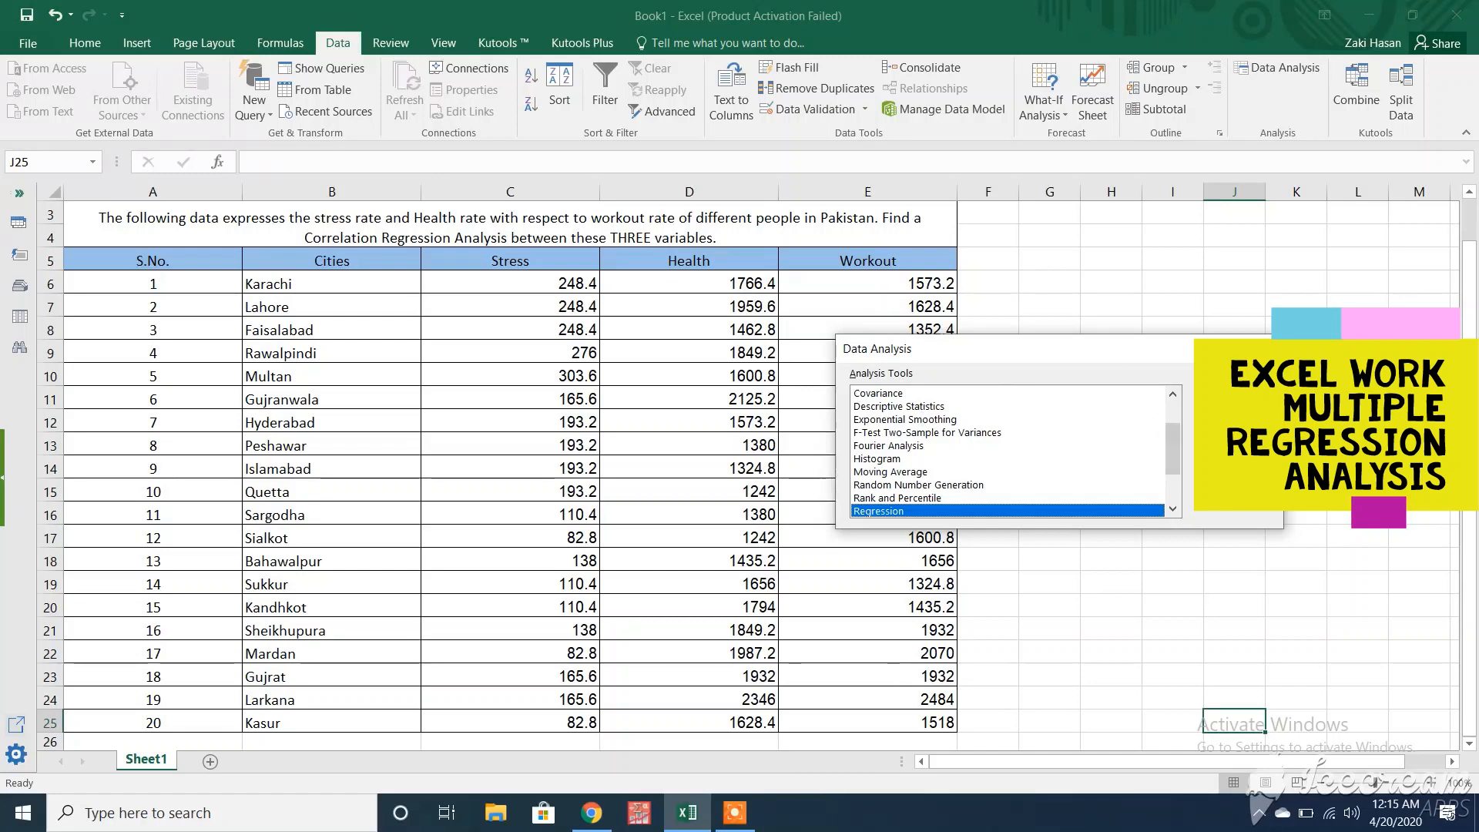
{"action": "mouse_move", "coordinate": [1172, 442]}
{"action": "left_mouse_down"}
{"action": "mouse_move", "coordinate": [1176, 430]}
{"action": "mouse_move", "coordinate": [1175, 470]}
{"action": "left_mouse_up"}
{"action": "left_click", "coordinate": [874, 446]}
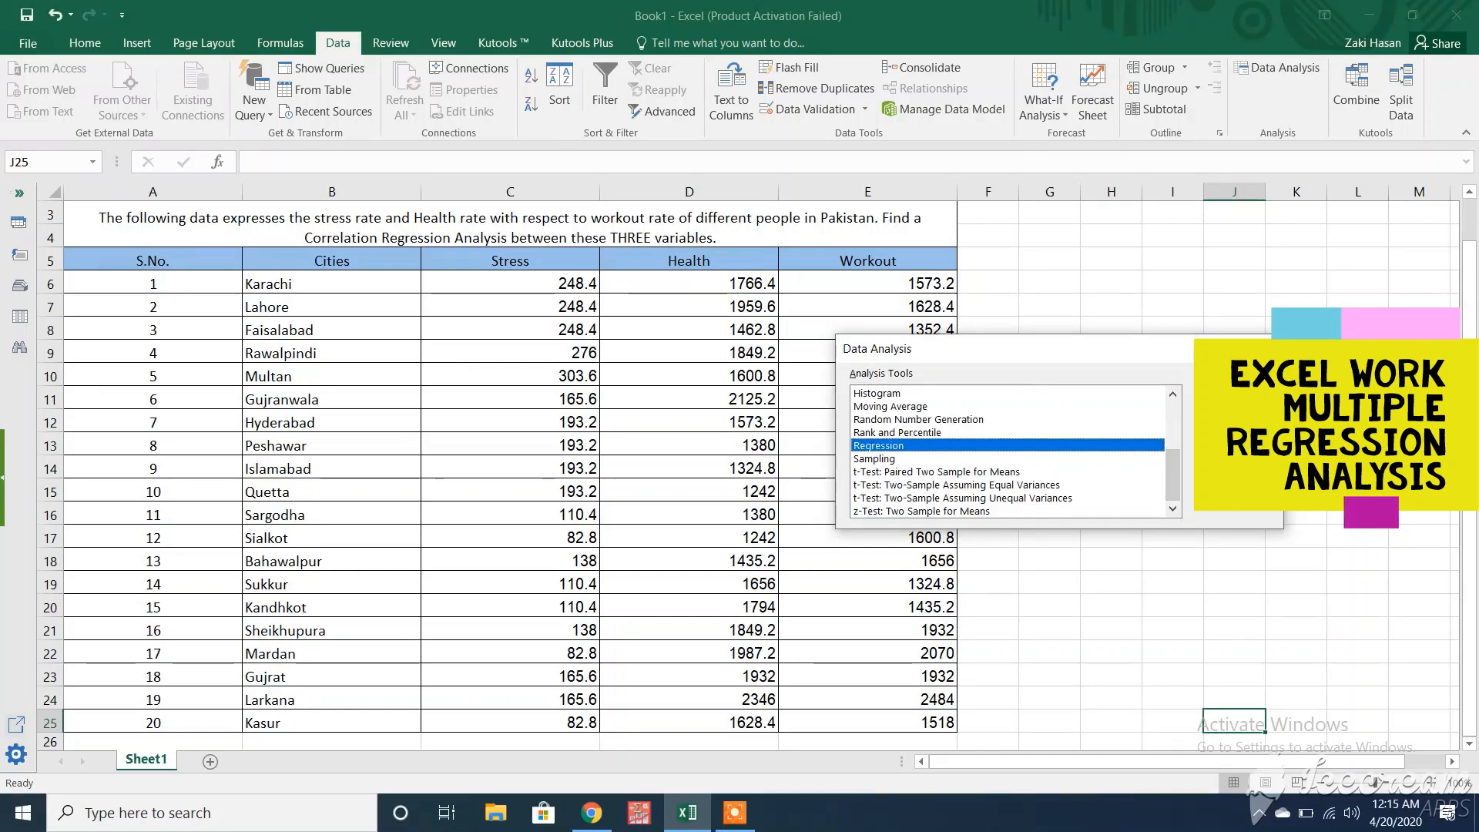
{"action": "left_click", "coordinate": [1234, 384]}
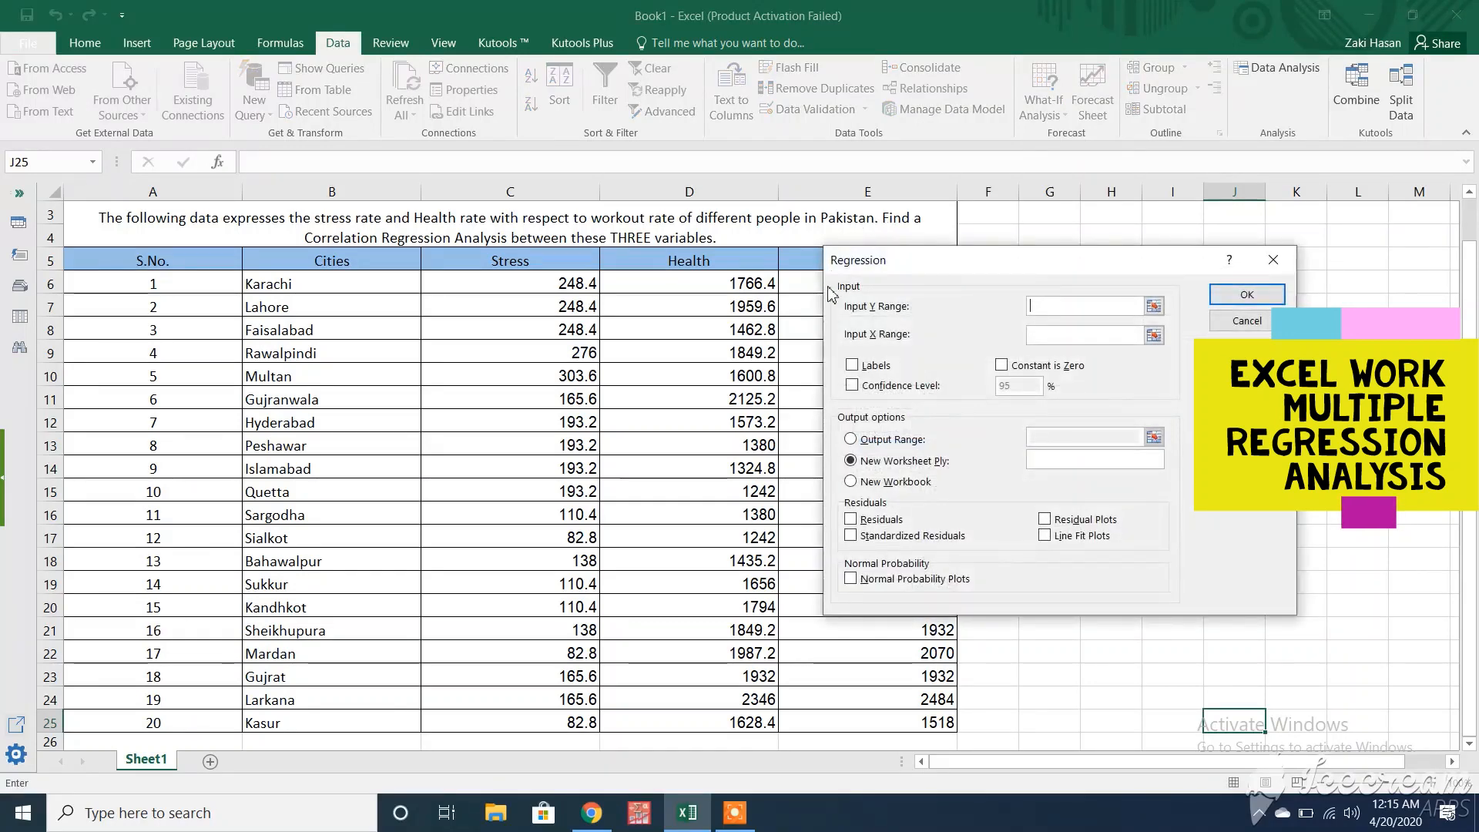
{"action": "left_click_drag", "start_coordinate": [922, 260], "coordinate": [983, 270]}
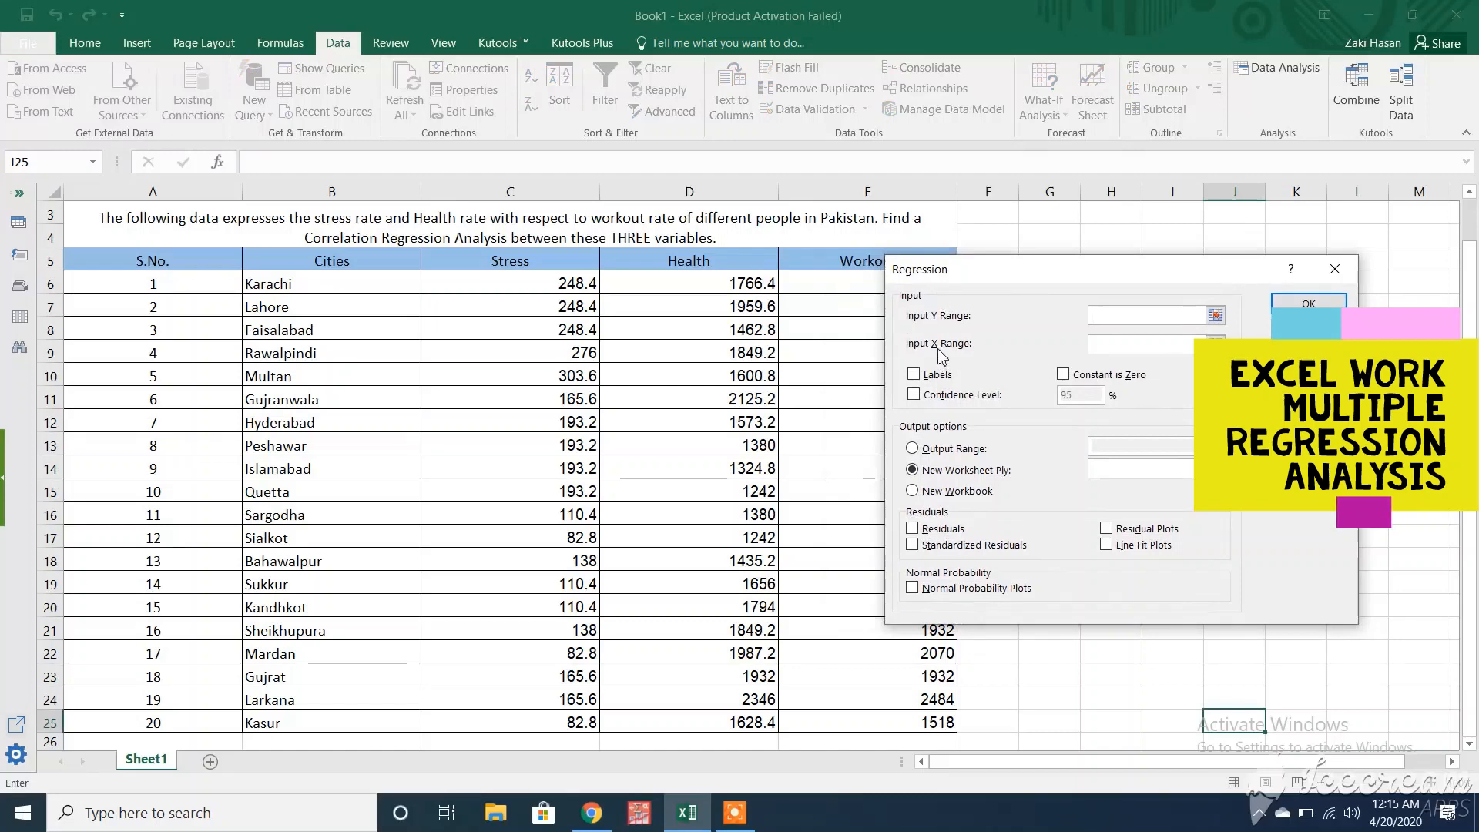
{"action": "left_click_drag", "start_coordinate": [1036, 279], "coordinate": [1128, 302]}
{"action": "left_click_drag", "start_coordinate": [895, 264], "coordinate": [921, 719]}
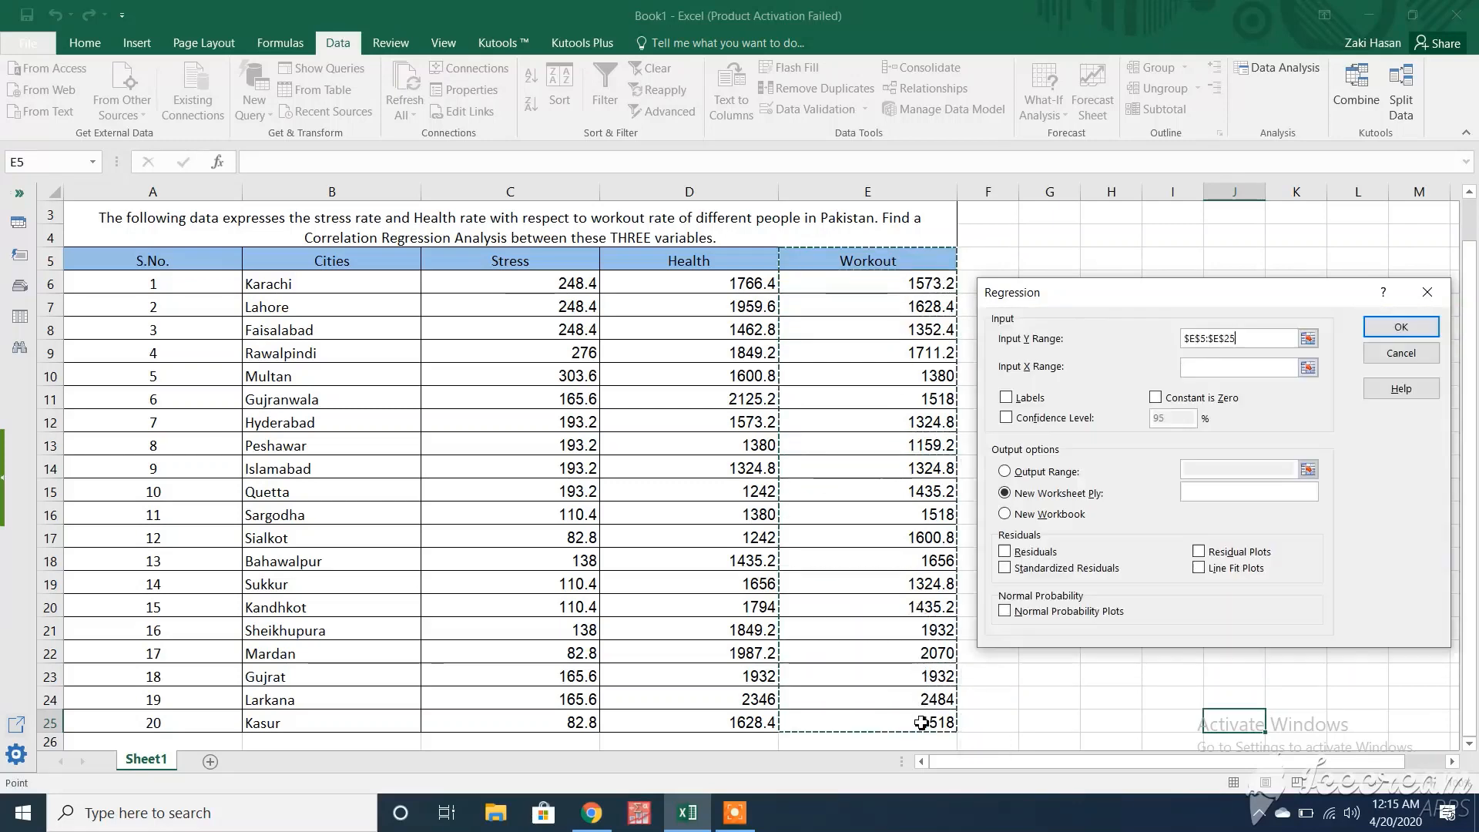
Step: Set the Input X Range to the Stress and Health columns, $C$5:$D$25, enable Labels and run the regression to a new worksheet
{"action": "left_click", "coordinate": [1217, 366]}
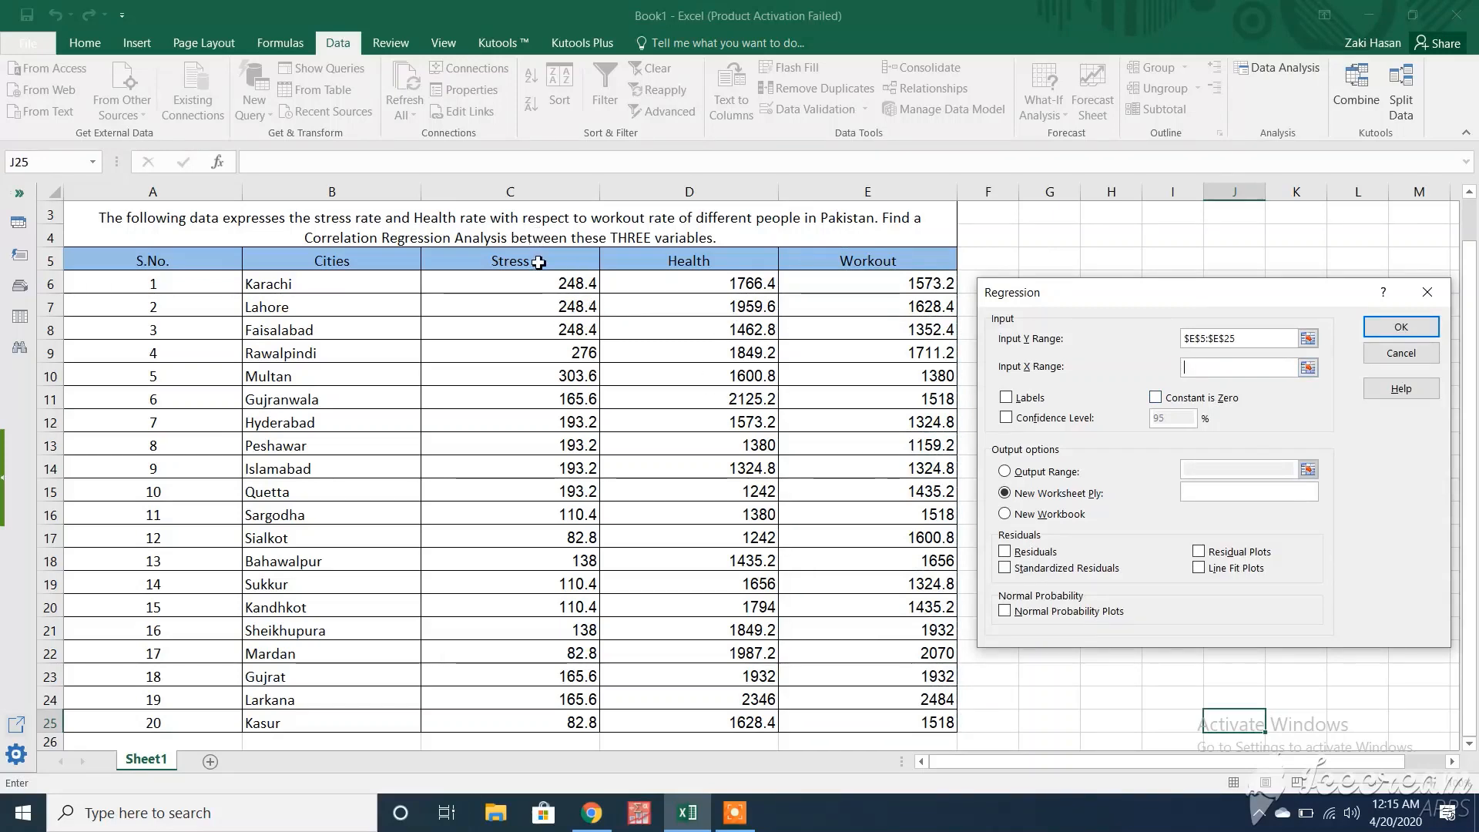
{"action": "left_click_drag", "start_coordinate": [537, 260], "coordinate": [675, 719]}
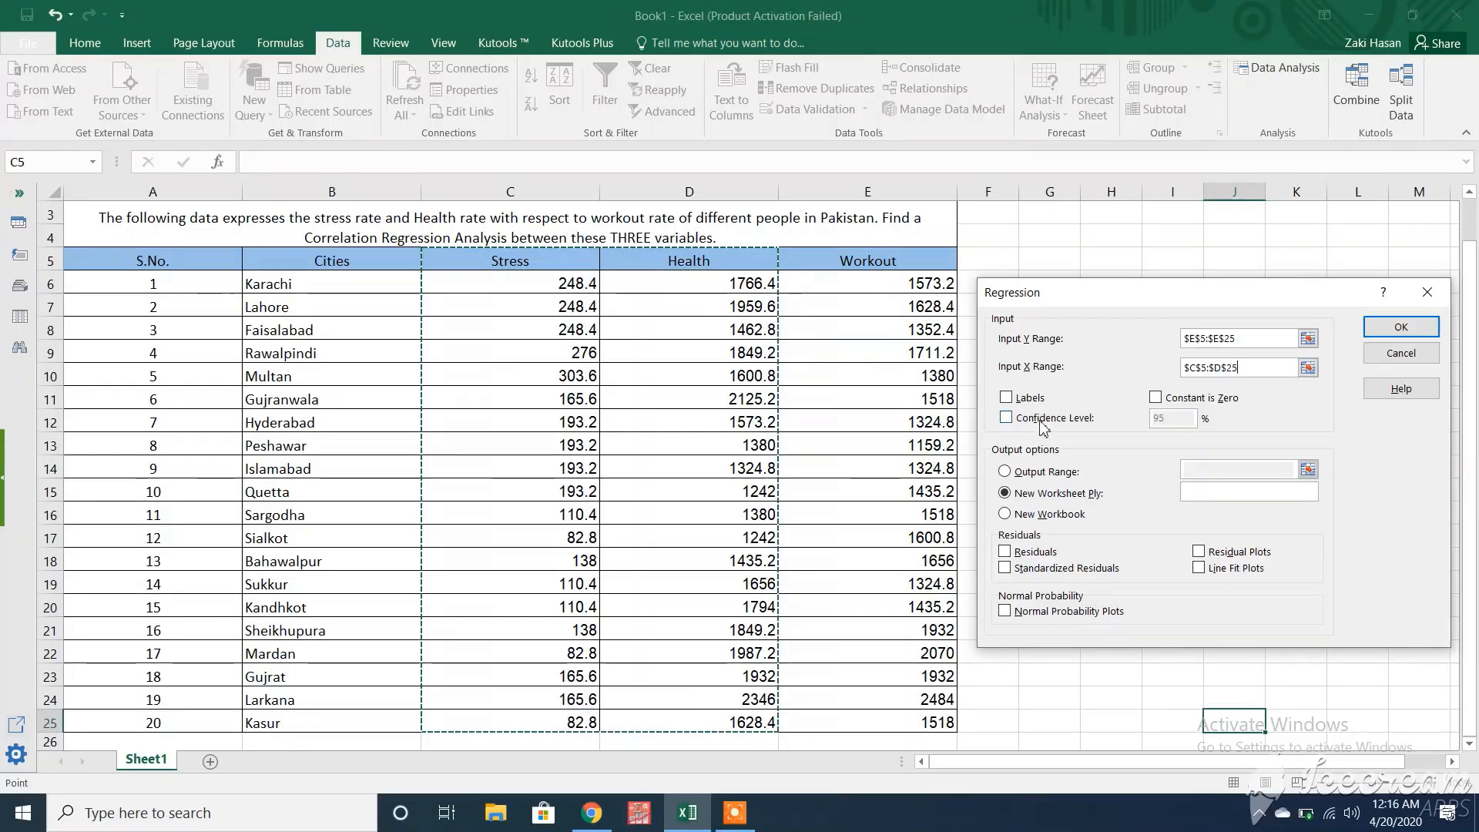
{"action": "left_click", "coordinate": [1005, 397]}
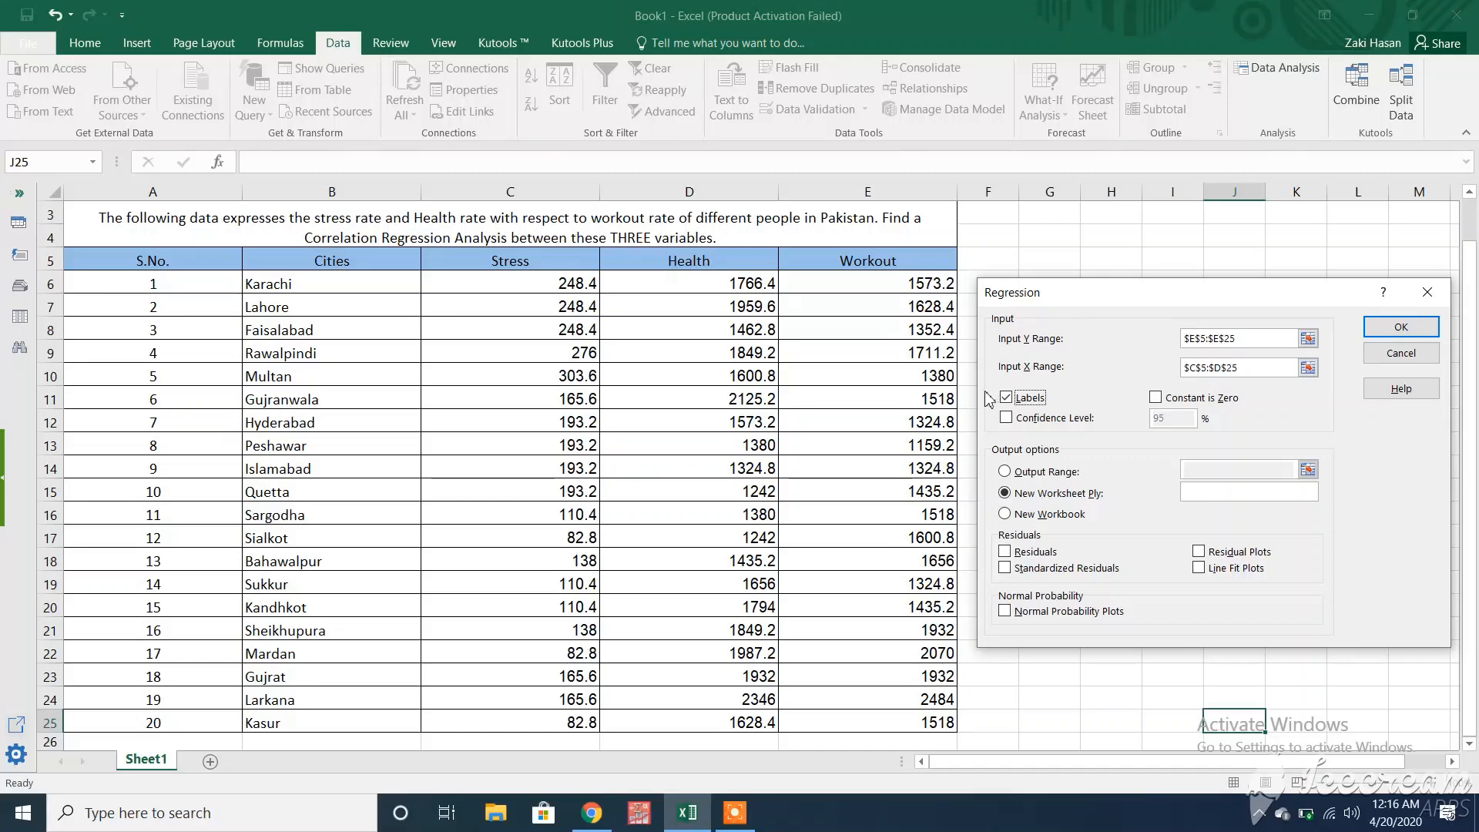
{"action": "left_click", "coordinate": [1377, 337]}
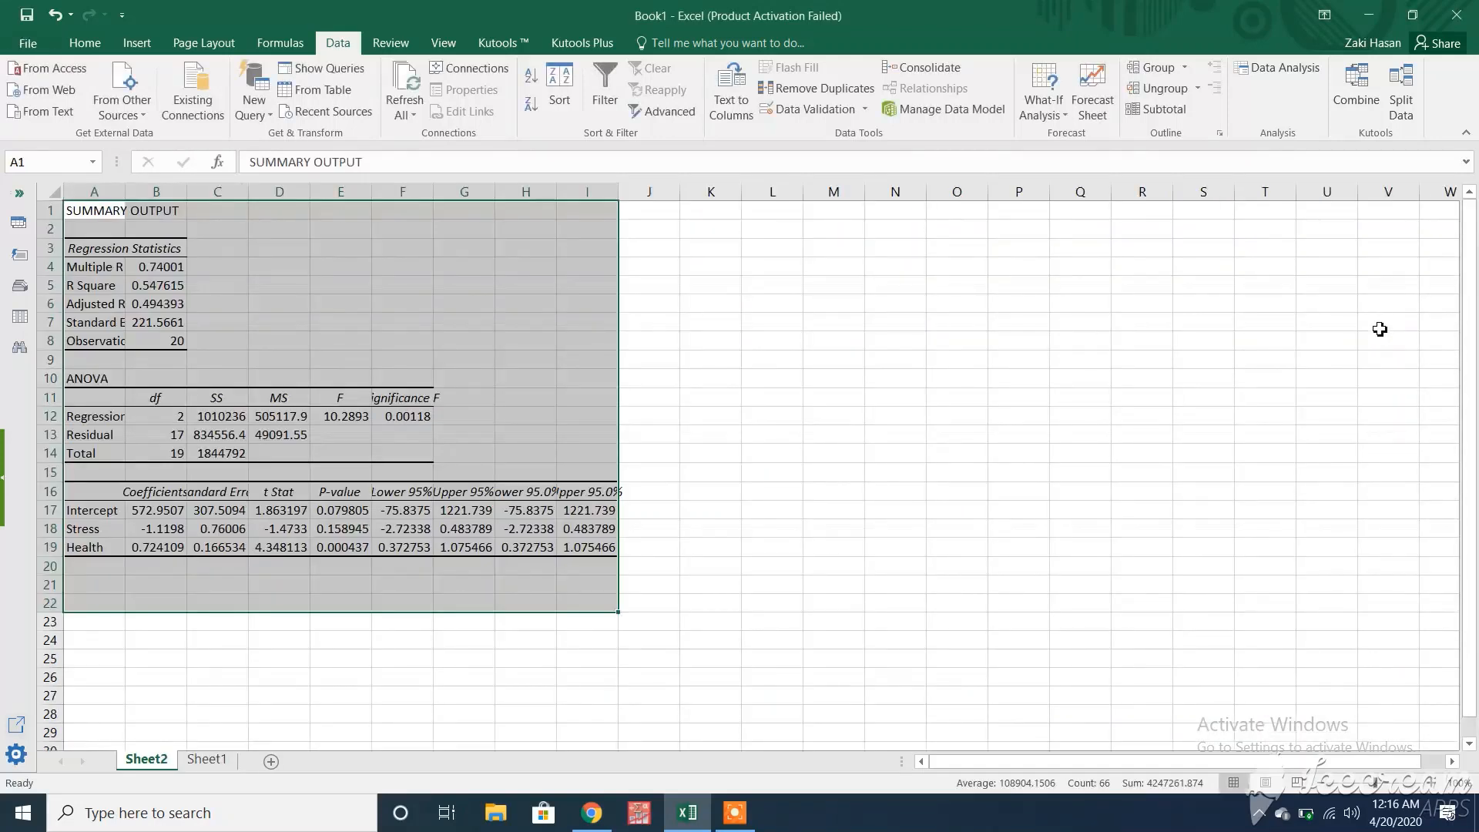
Step: Autofit columns A and B of the regression output and enter the equation workout=-1.119x1+0.724x2 in cell B22
{"action": "double_click", "coordinate": [126, 194]}
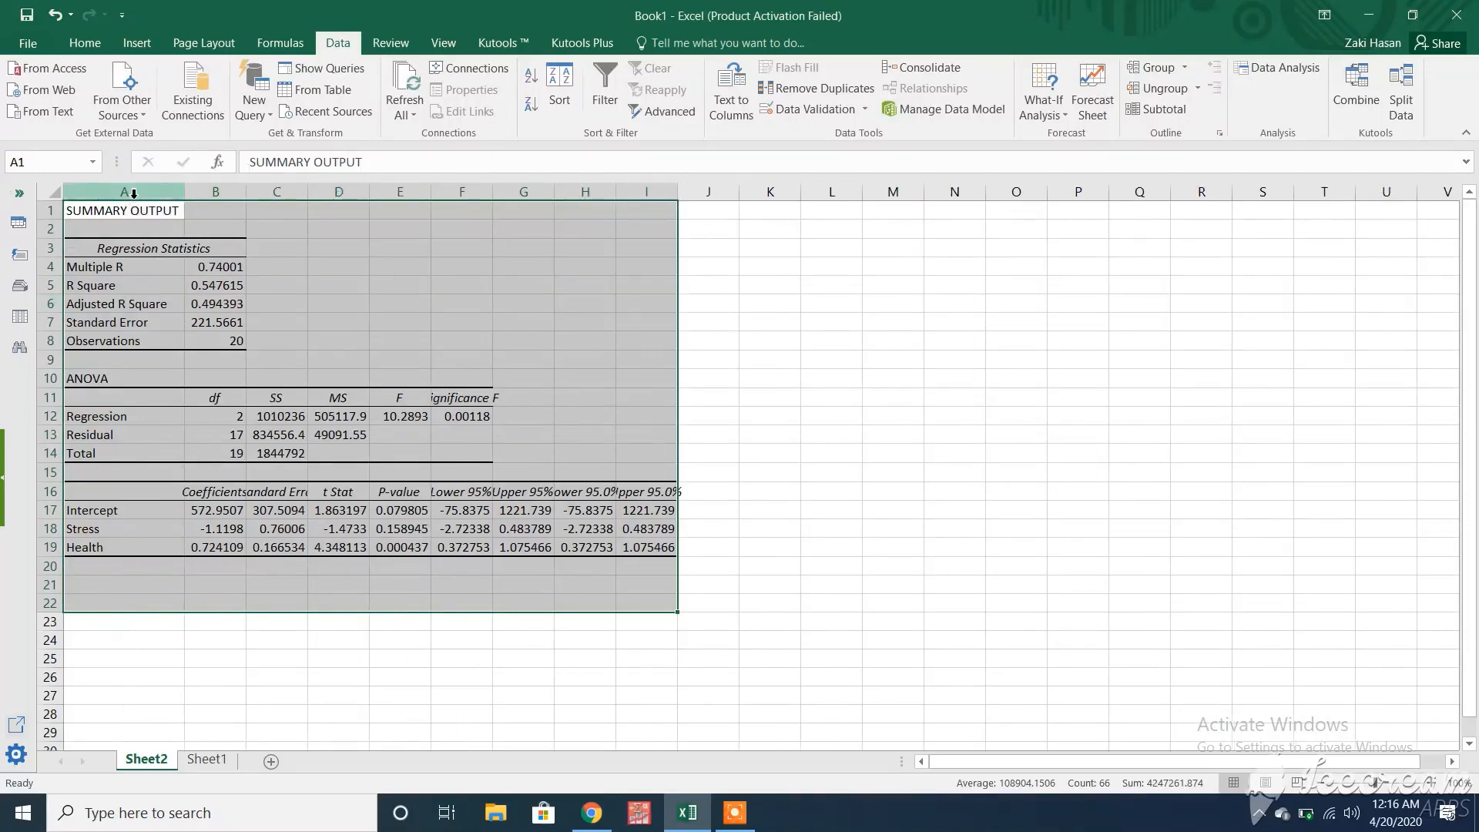
{"action": "double_click", "coordinate": [247, 194]}
{"action": "left_click", "coordinate": [200, 600]}
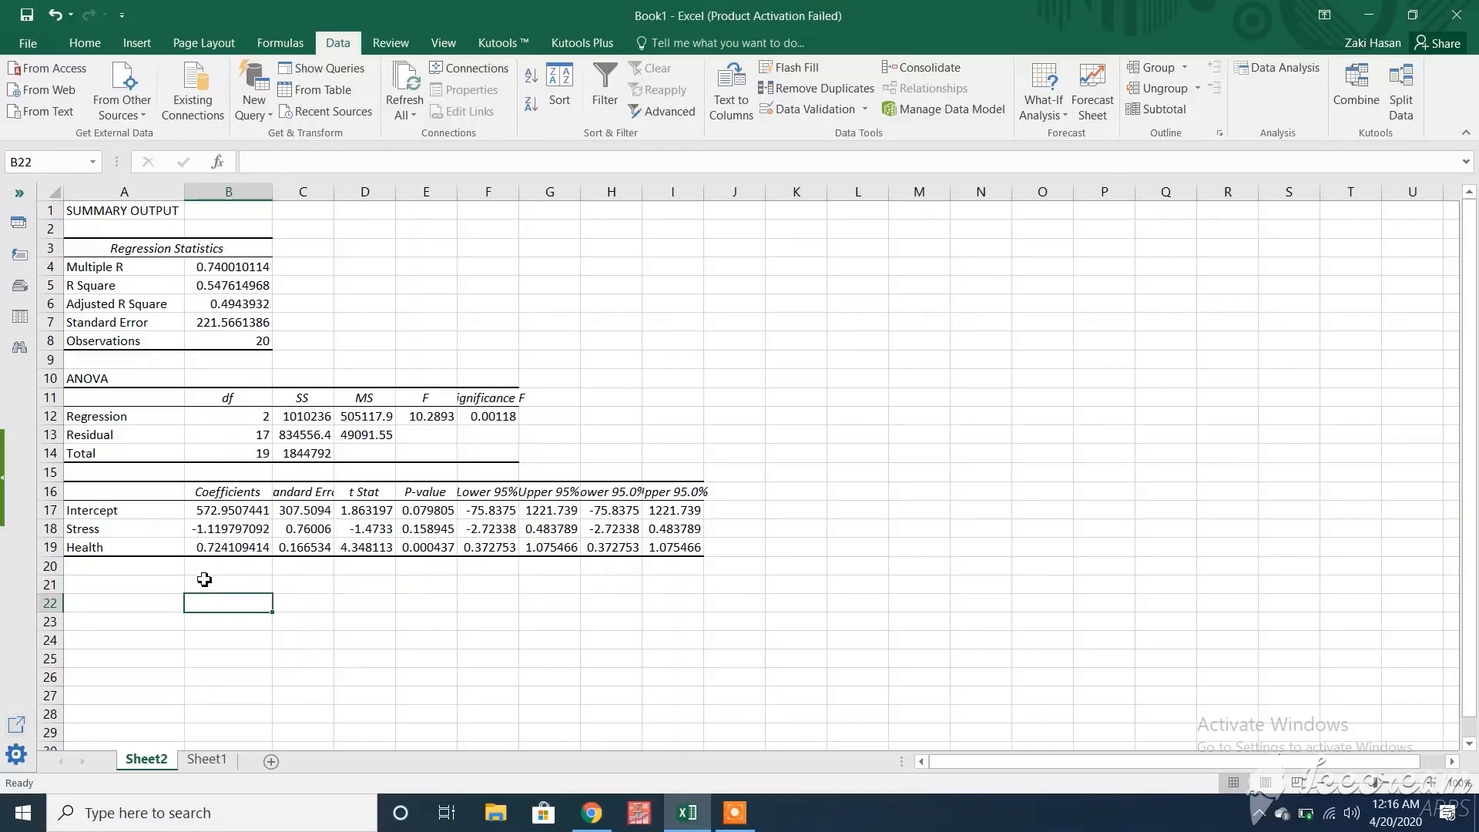
{"action": "type", "text": "y"}
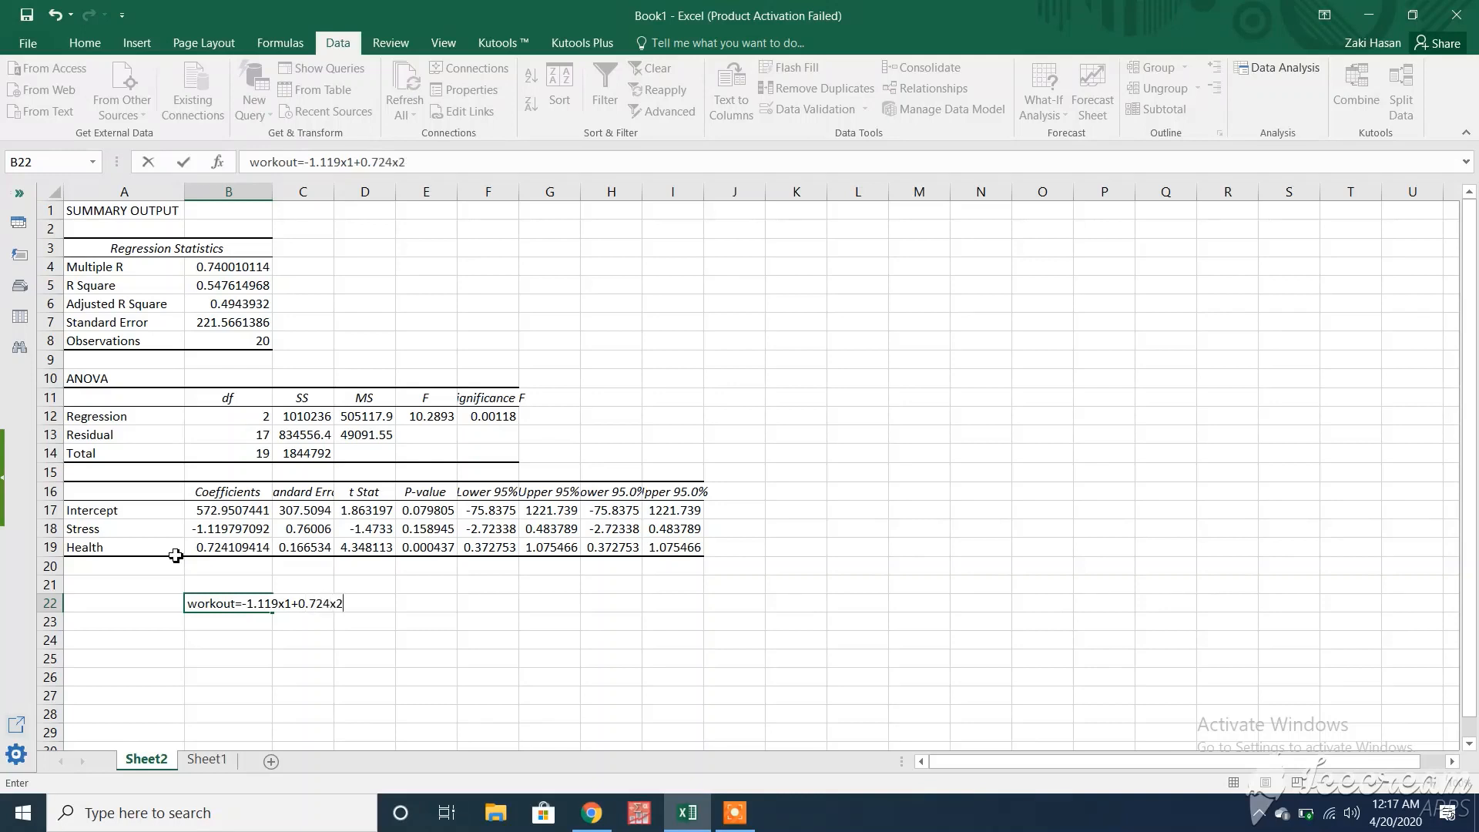
{"action": "left_click", "coordinate": [201, 625]}
Step: Enlarge the font of the regression equation in row 22 to 16 points
{"action": "left_click_drag", "start_coordinate": [198, 604], "coordinate": [328, 608]}
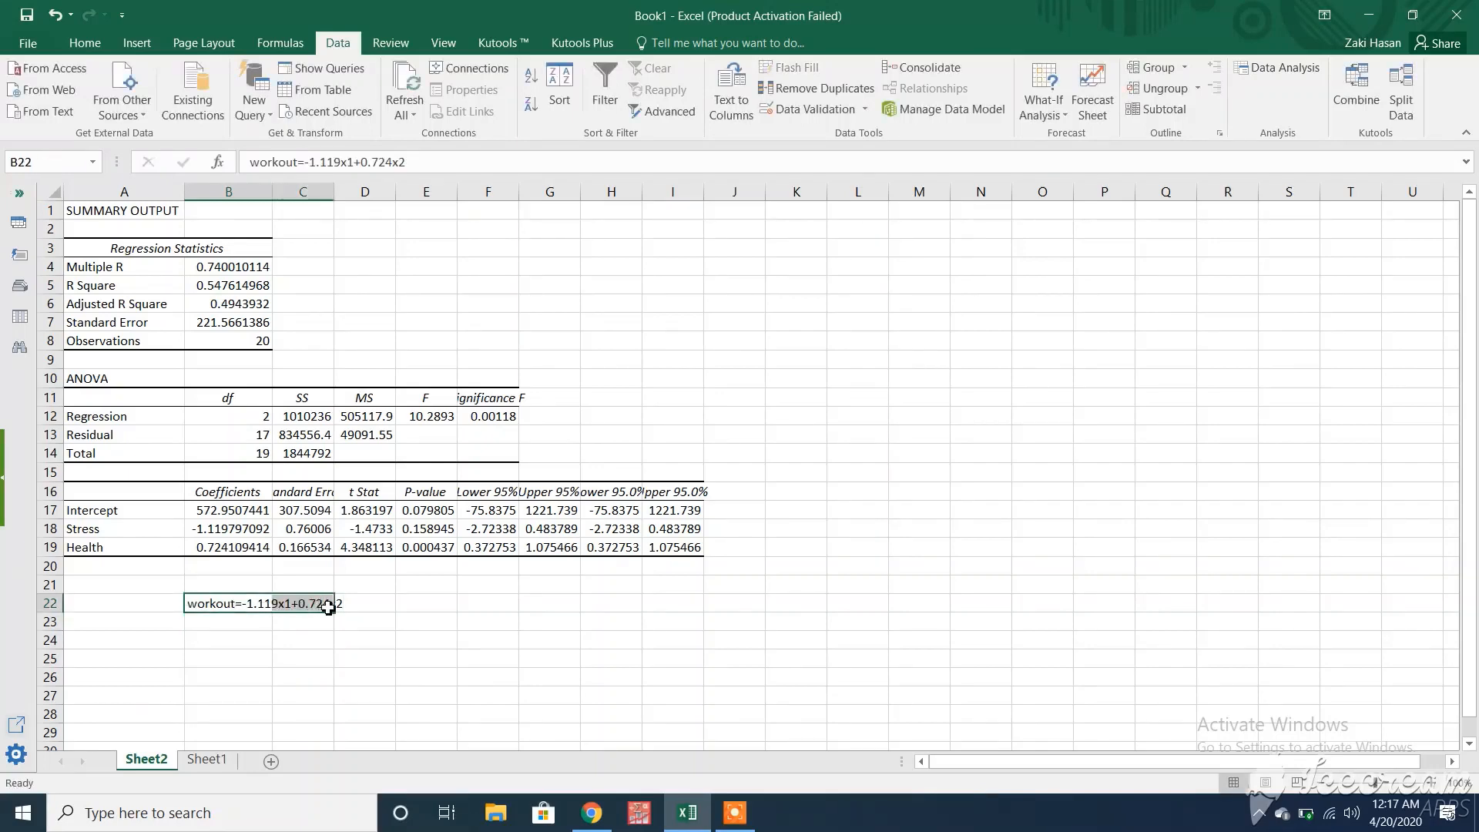
{"action": "left_click", "coordinate": [85, 43]}
{"action": "left_click", "coordinate": [293, 76]}
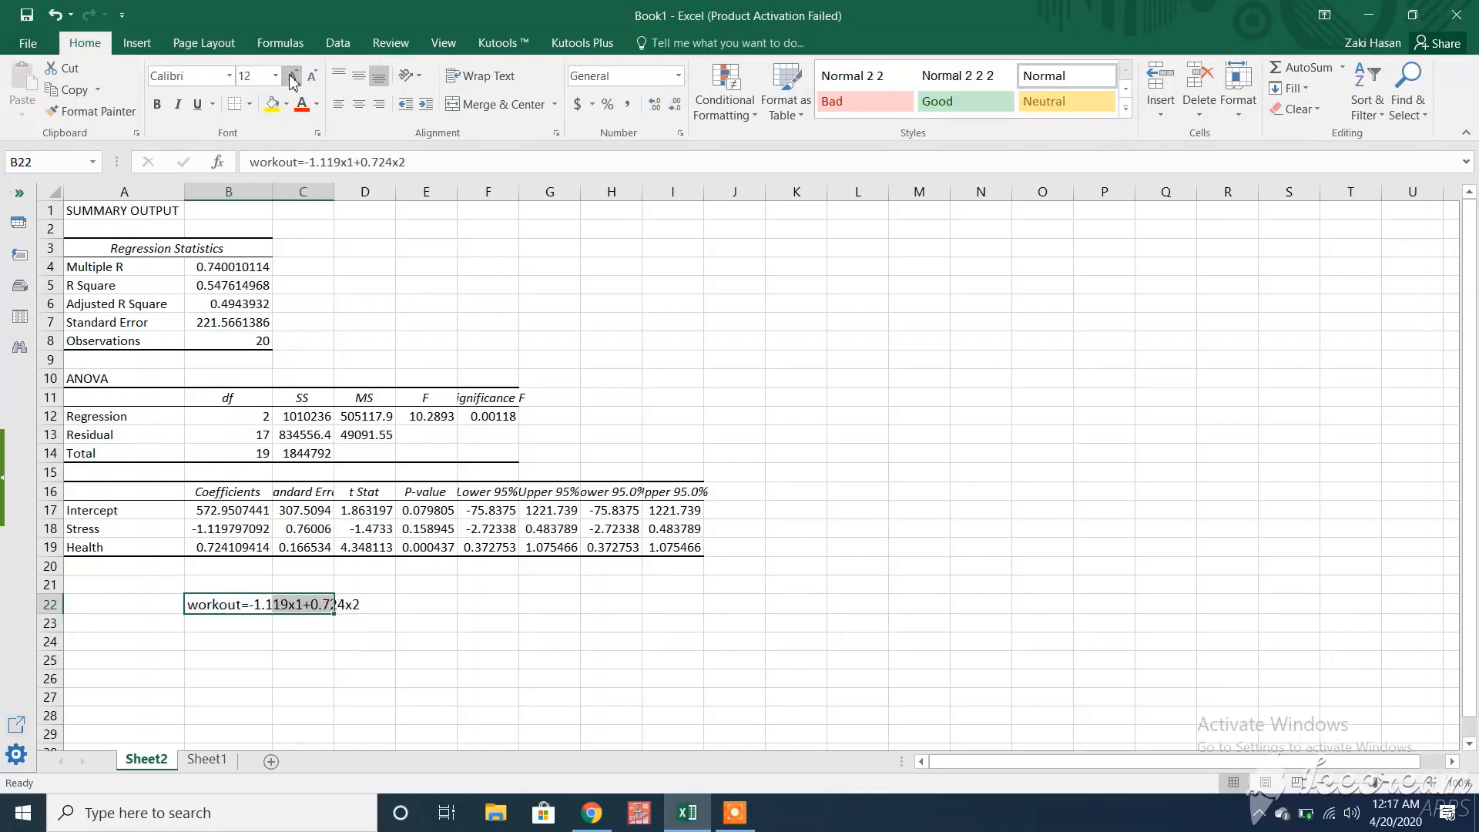
{"action": "left_click", "coordinate": [293, 77]}
{"action": "left_click", "coordinate": [293, 77]}
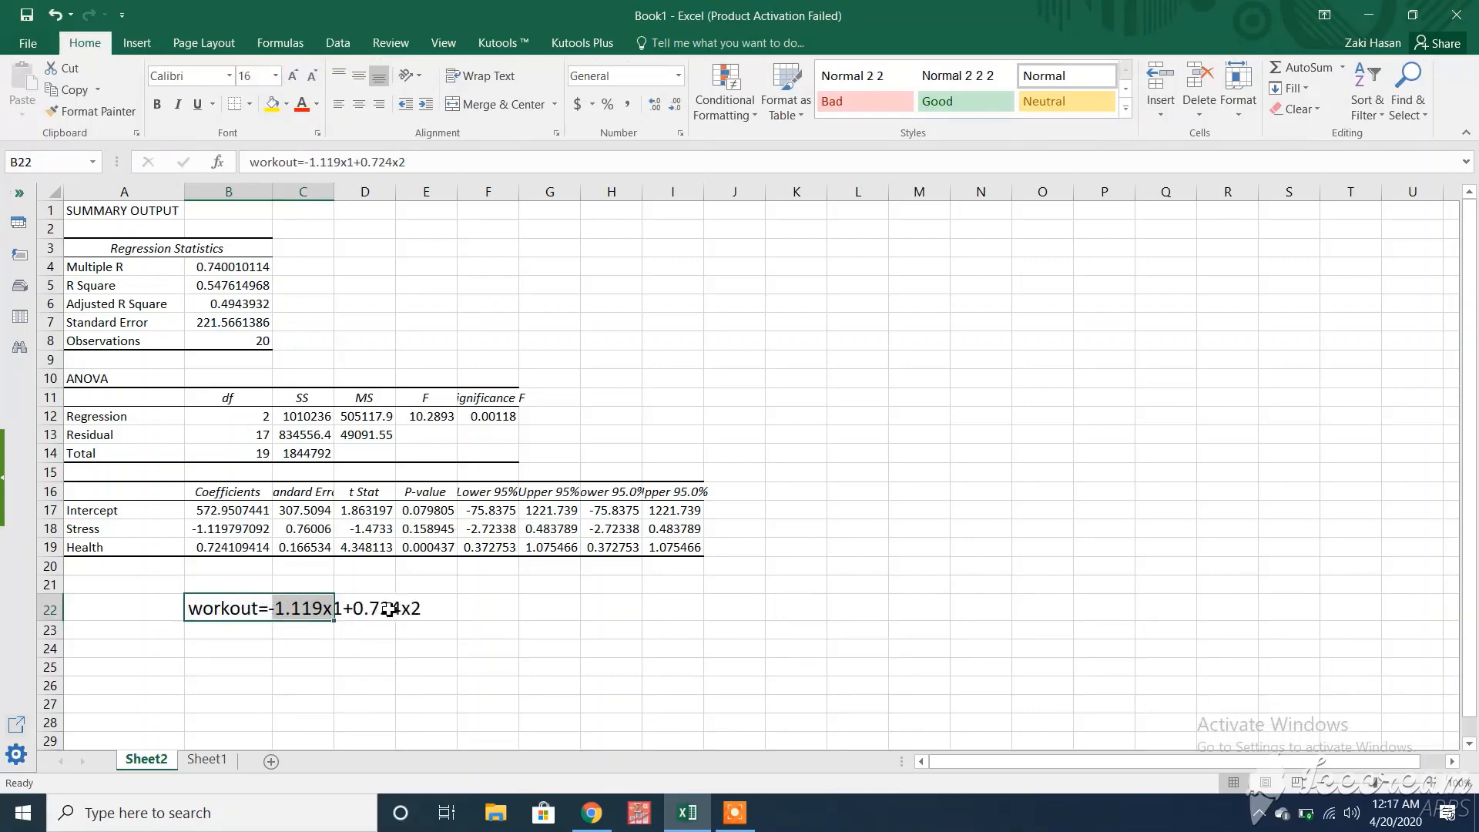
{"action": "left_click", "coordinate": [369, 674]}
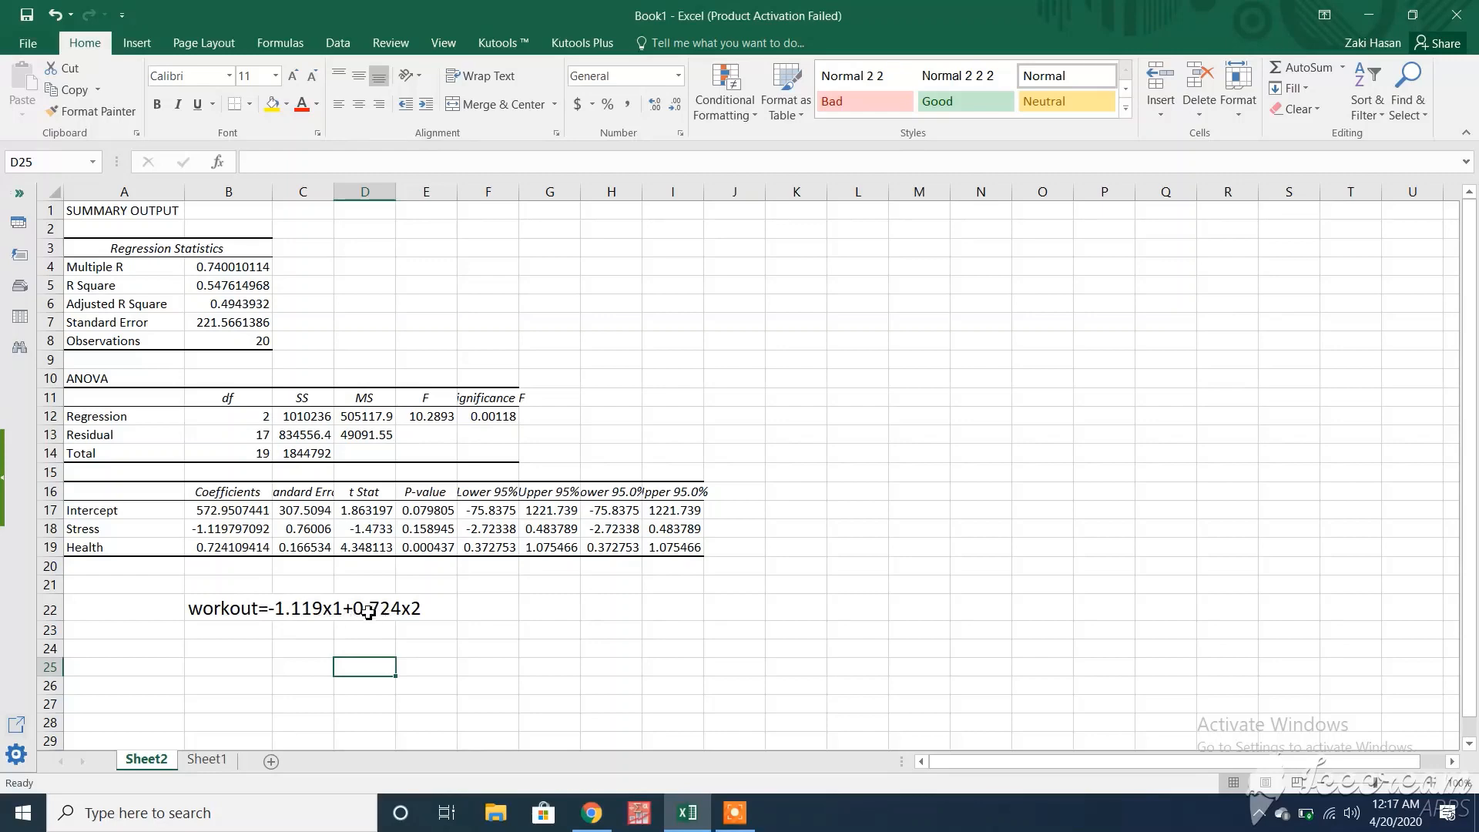
Step: Enter "if we increase workout by 1 unit so the stress will decrease by 1.119 units and health will increase by 0.724 units" in B24
{"action": "left_click", "coordinate": [238, 646]}
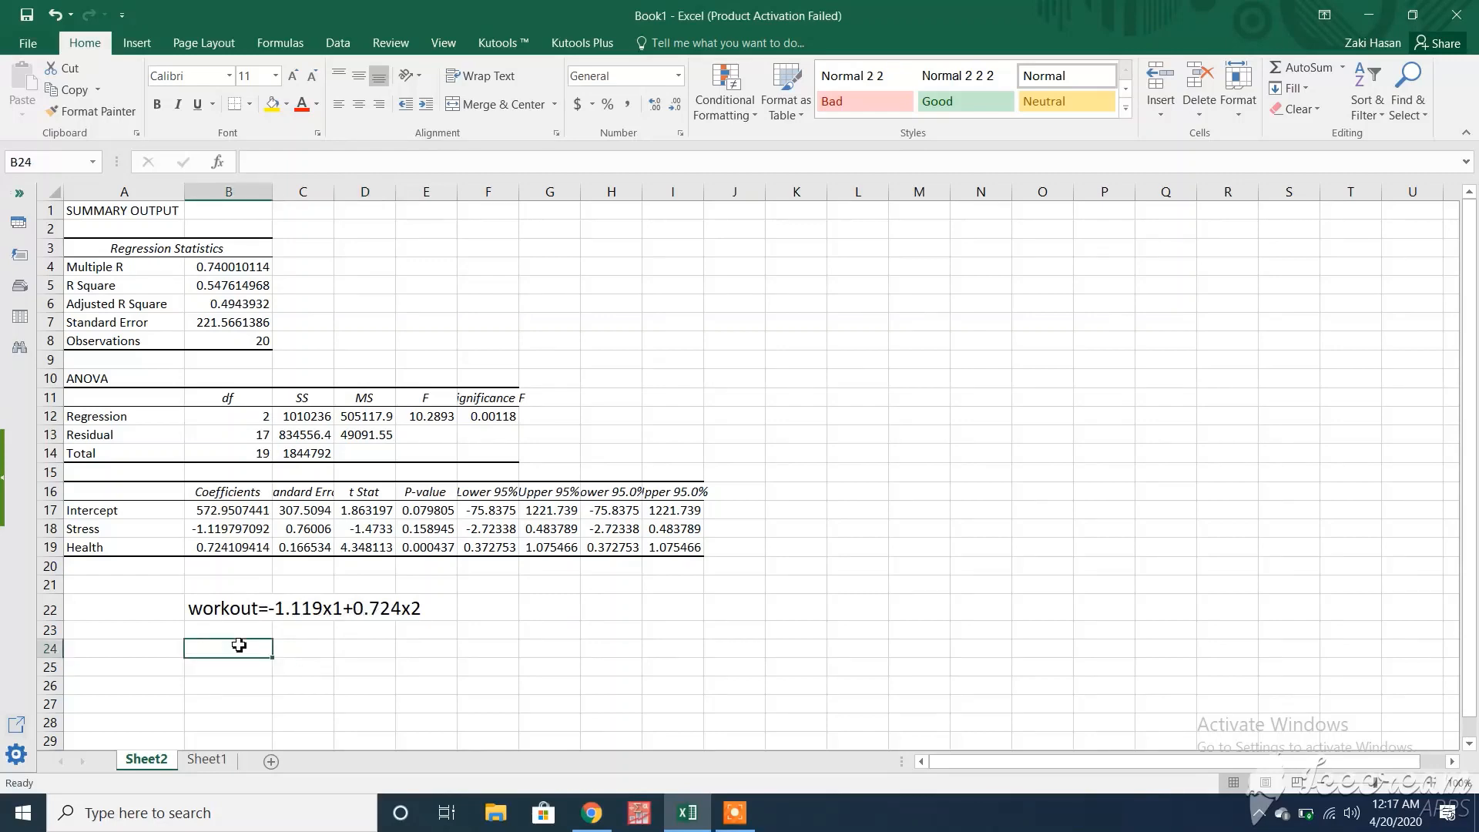
{"action": "type", "text": "if we u"}
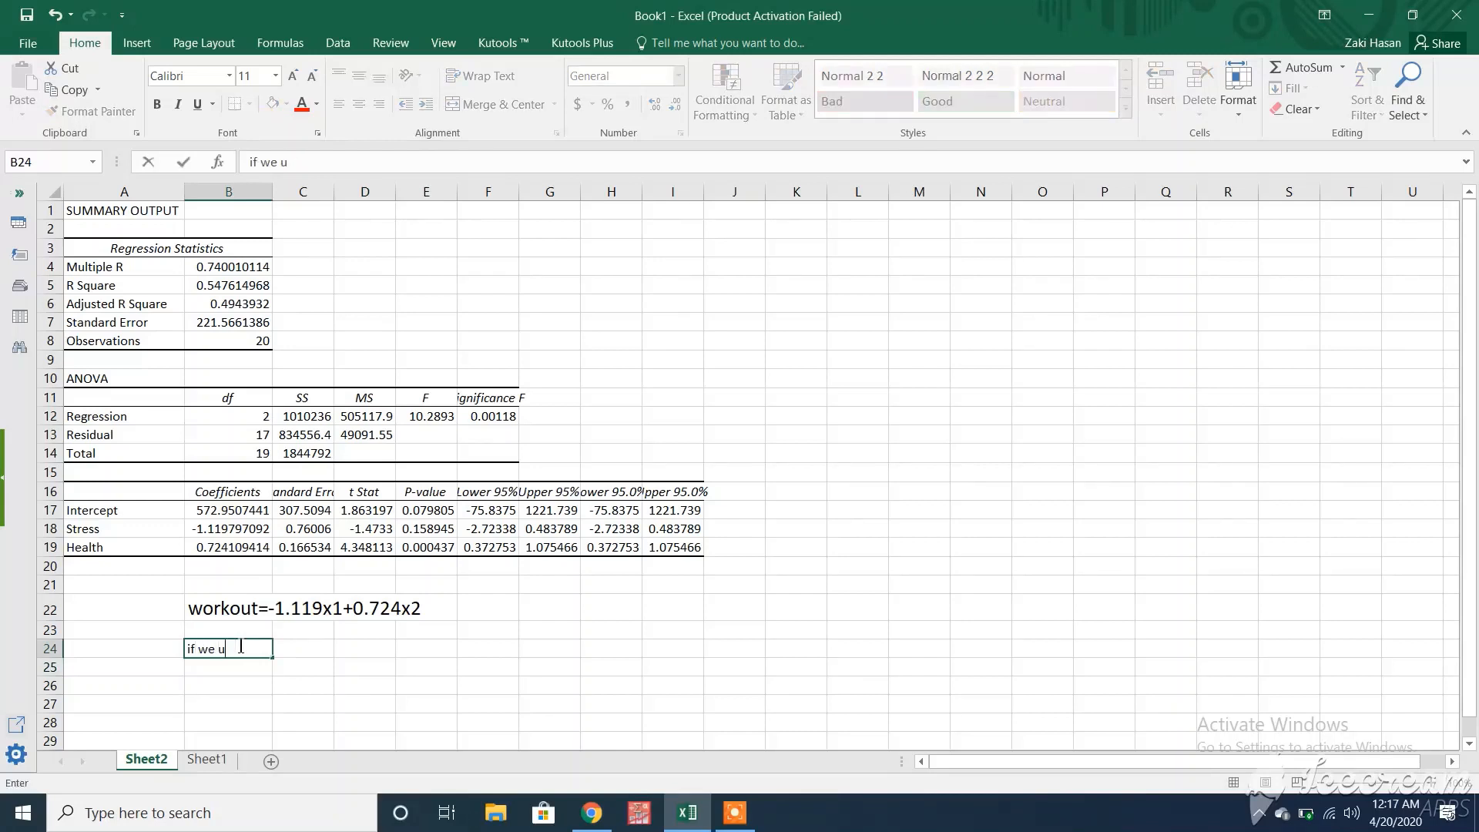
{"action": "key", "text": "BackSpace"}
{"action": "type", "text": "increase workout by "}
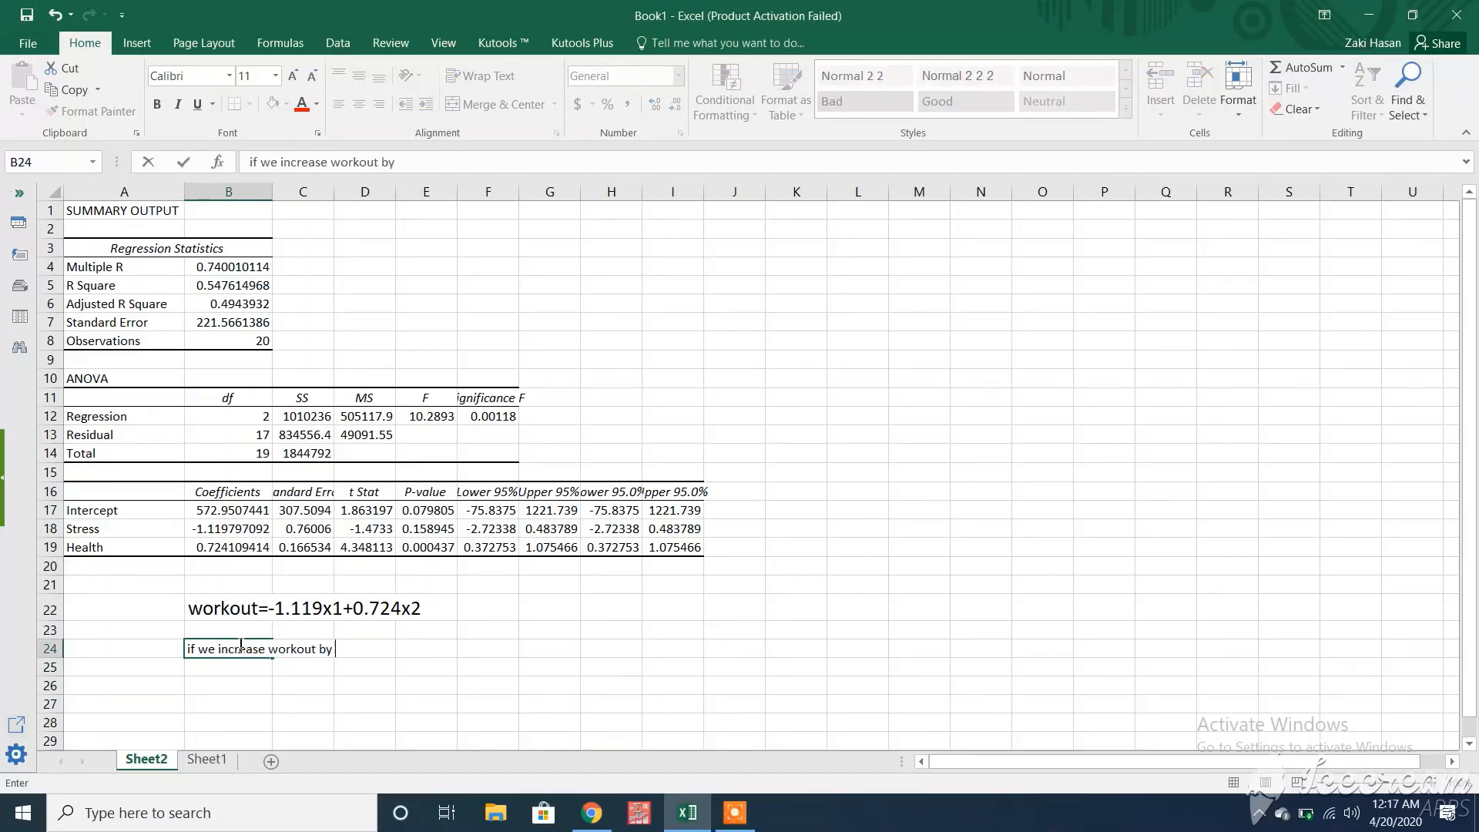
{"action": "type", "text": "1 unit so tha"}
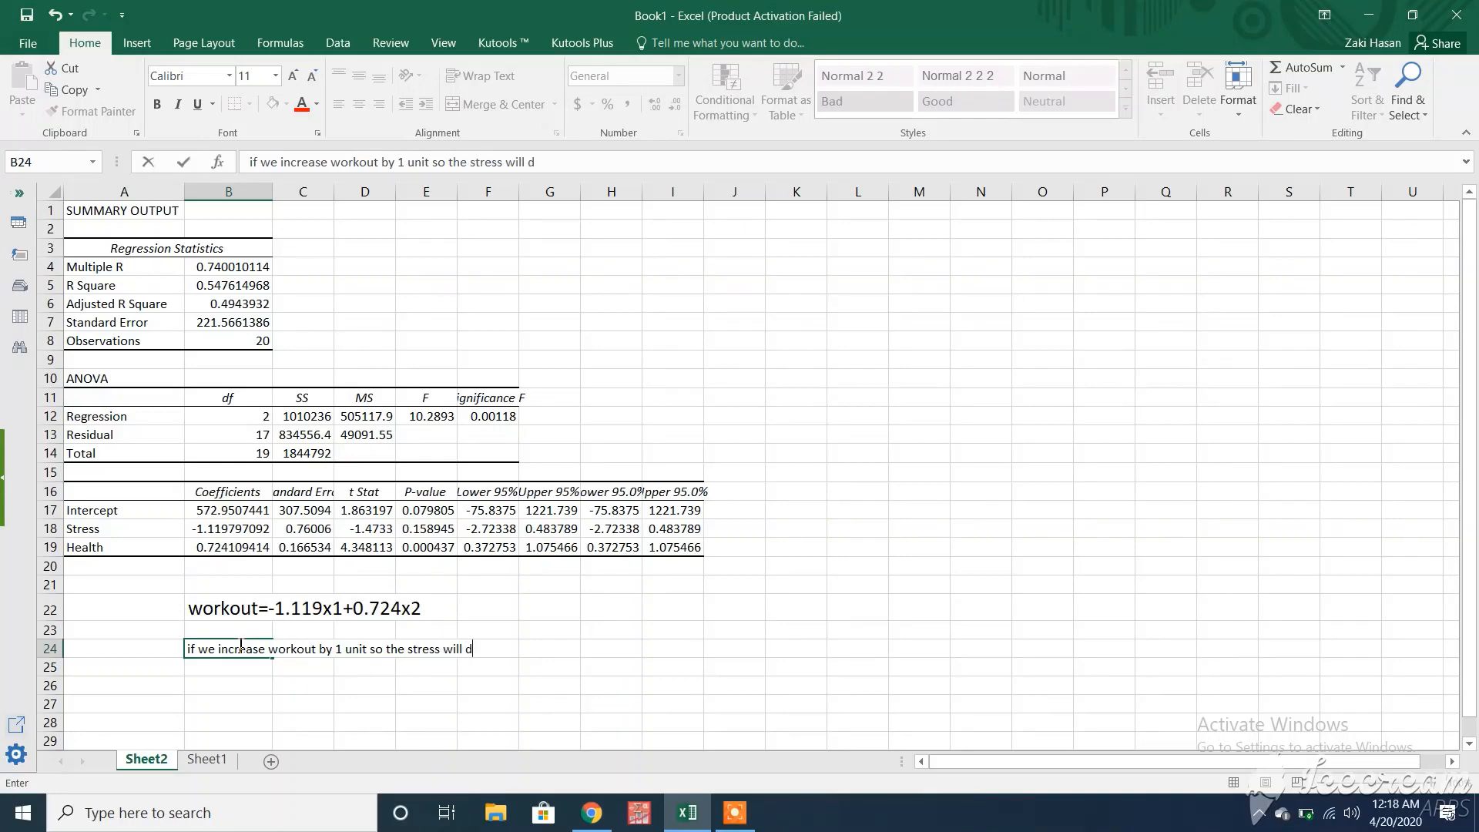
{"action": "type", "text": "stress will decrease by 1.119 units and"}
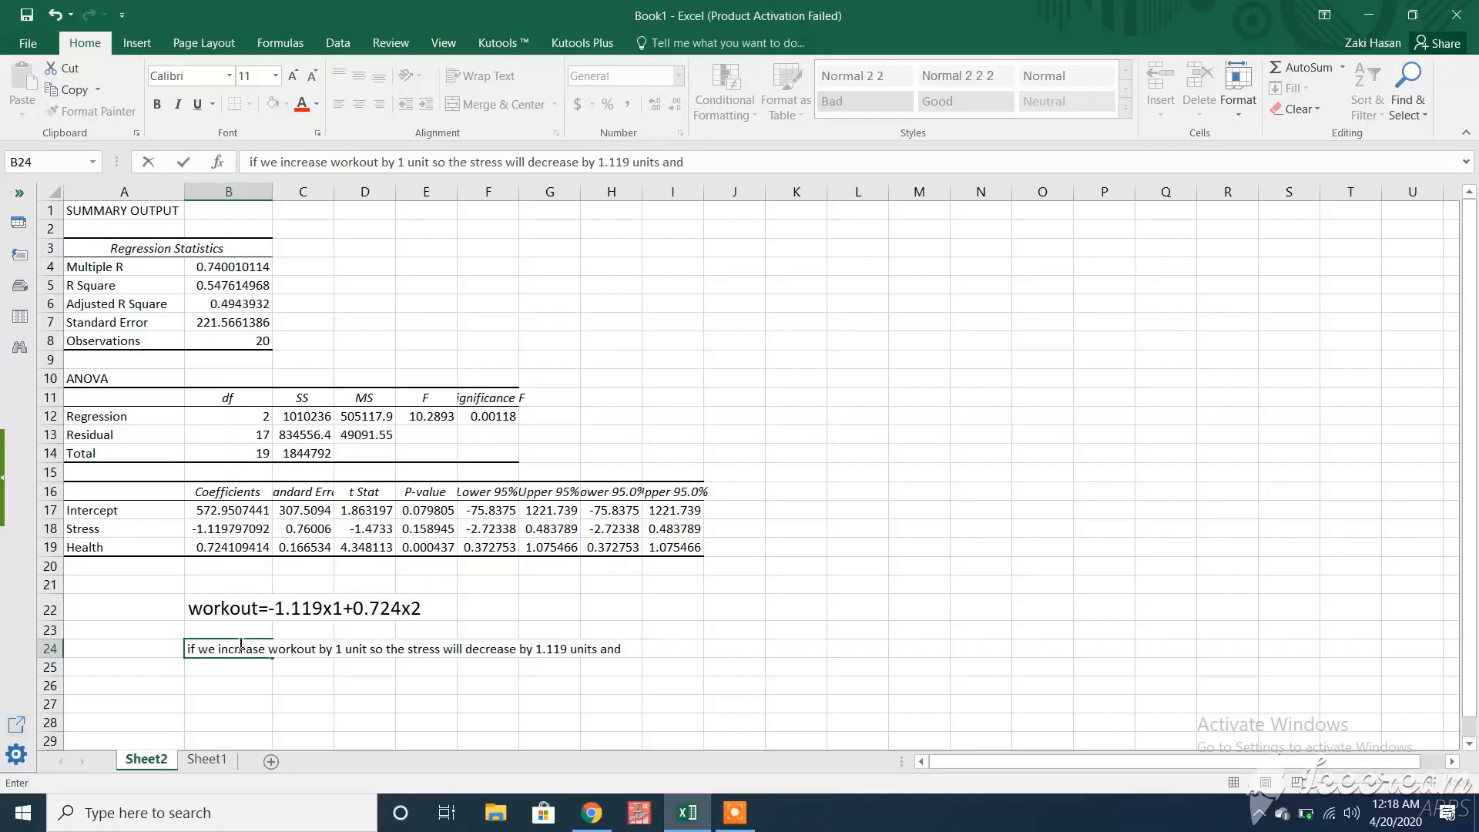
{"action": "type", "text": "tl"}
{"action": "key", "text": "BackSpace"}
{"action": "key", "text": "BackSpace"}
{"action": "type", "text": "lth will increase by "}
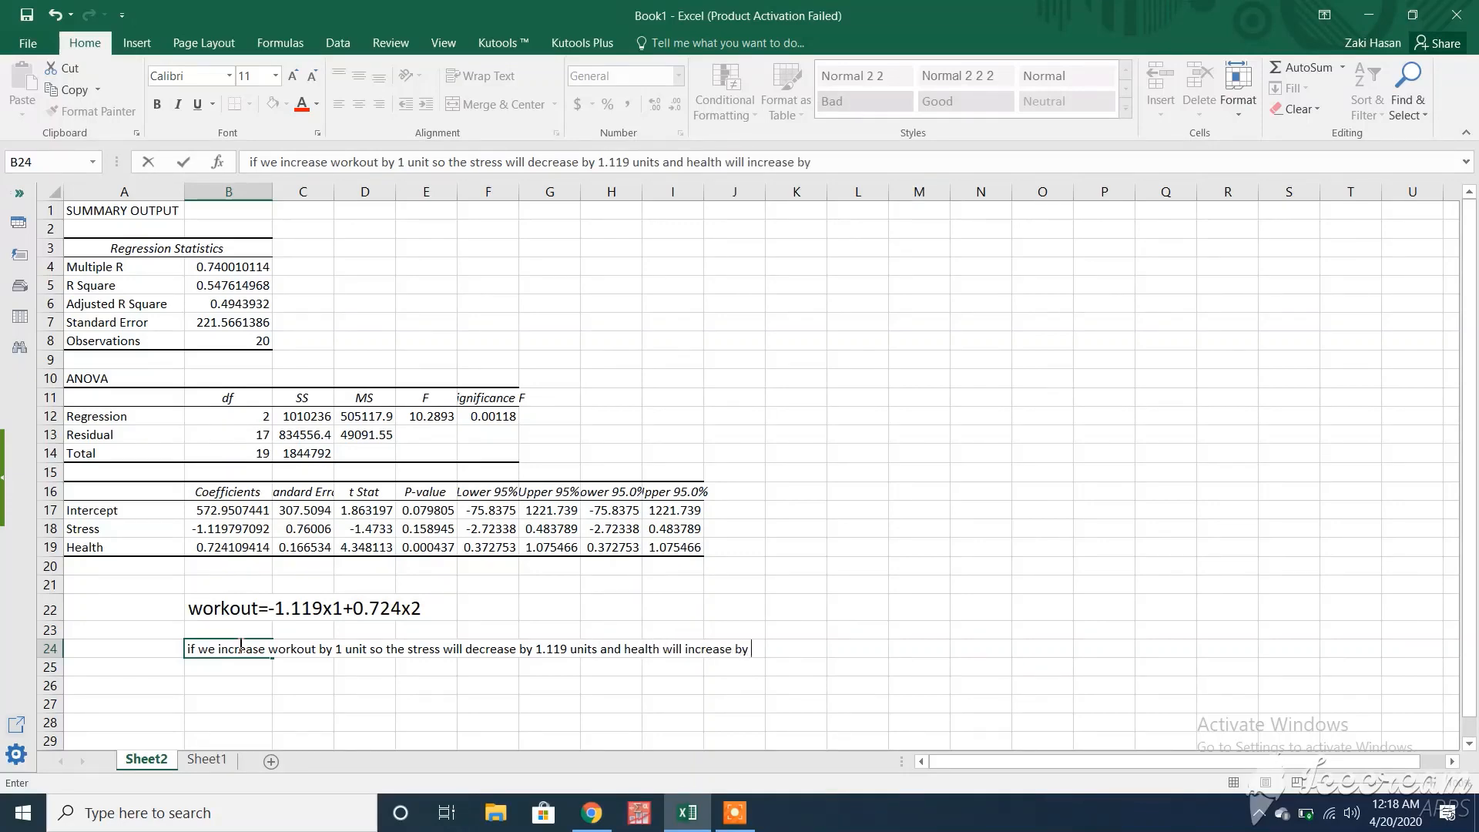
{"action": "type", "text": "0.724 units"}
{"action": "left_click", "coordinate": [198, 667]}
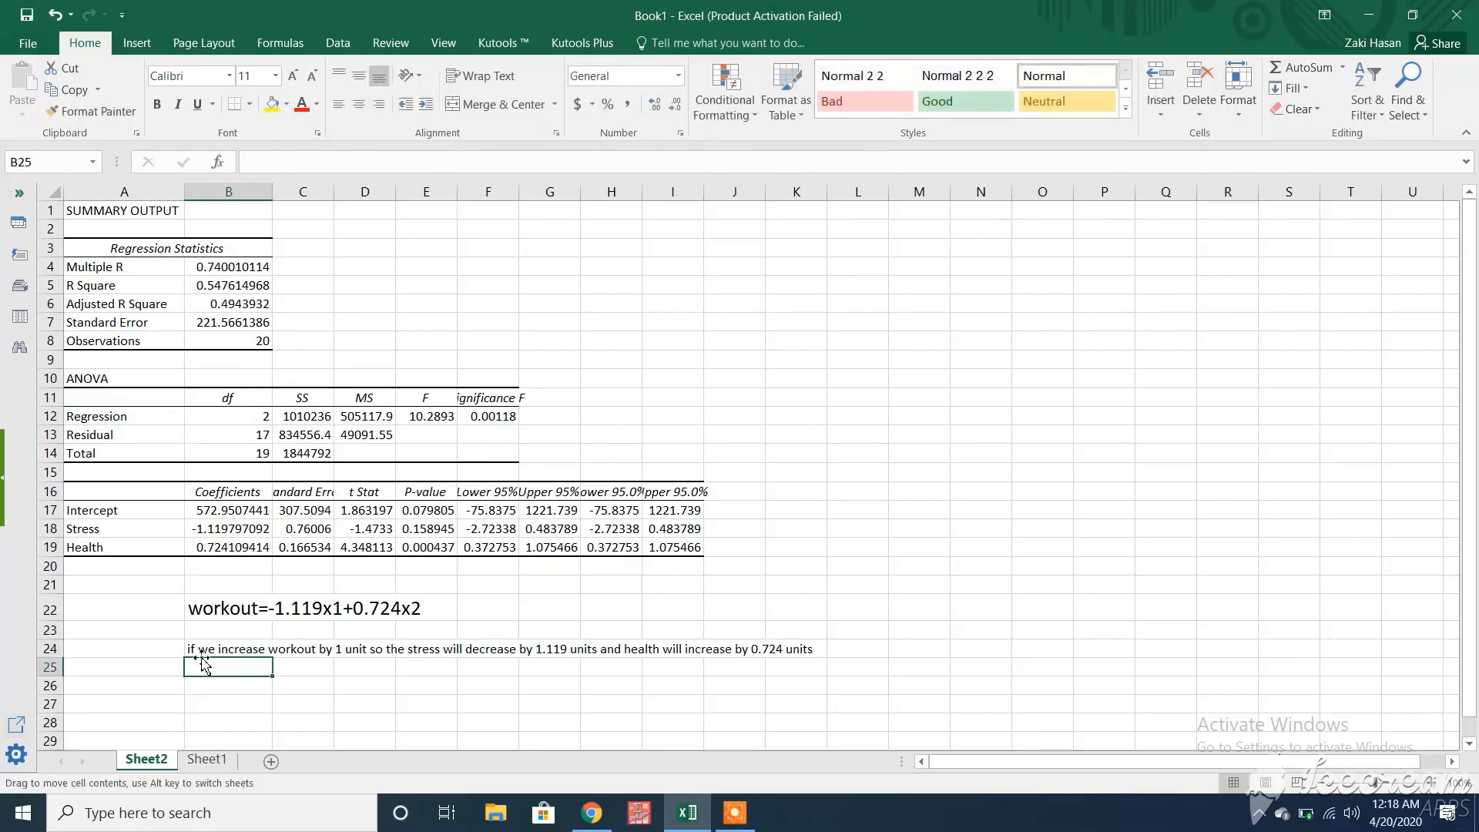
{"action": "left_click", "coordinate": [203, 649]}
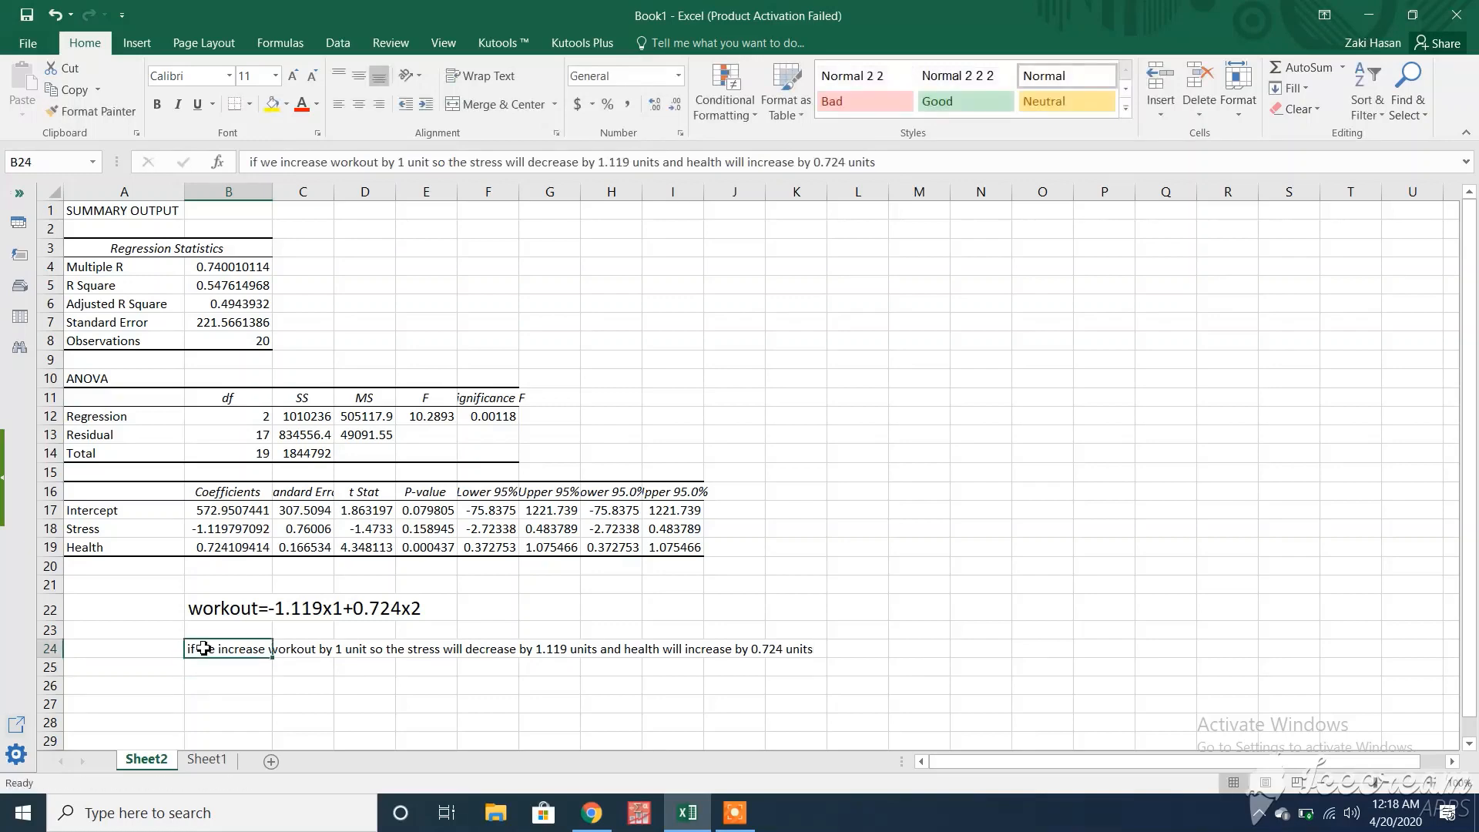